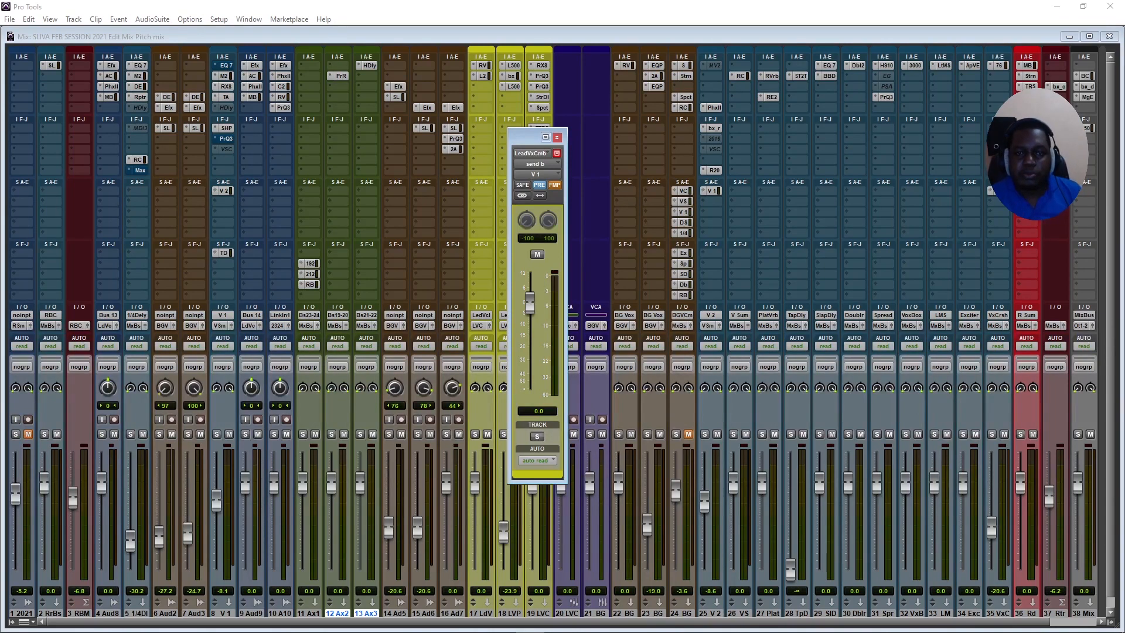
# Listen to the mix with the V 1 reverb return's EQs bypassed and reactivate its EQ3 7-Band insert
pyautogui.moveTo(526, 139); pyautogui.dragTo(522, 128)
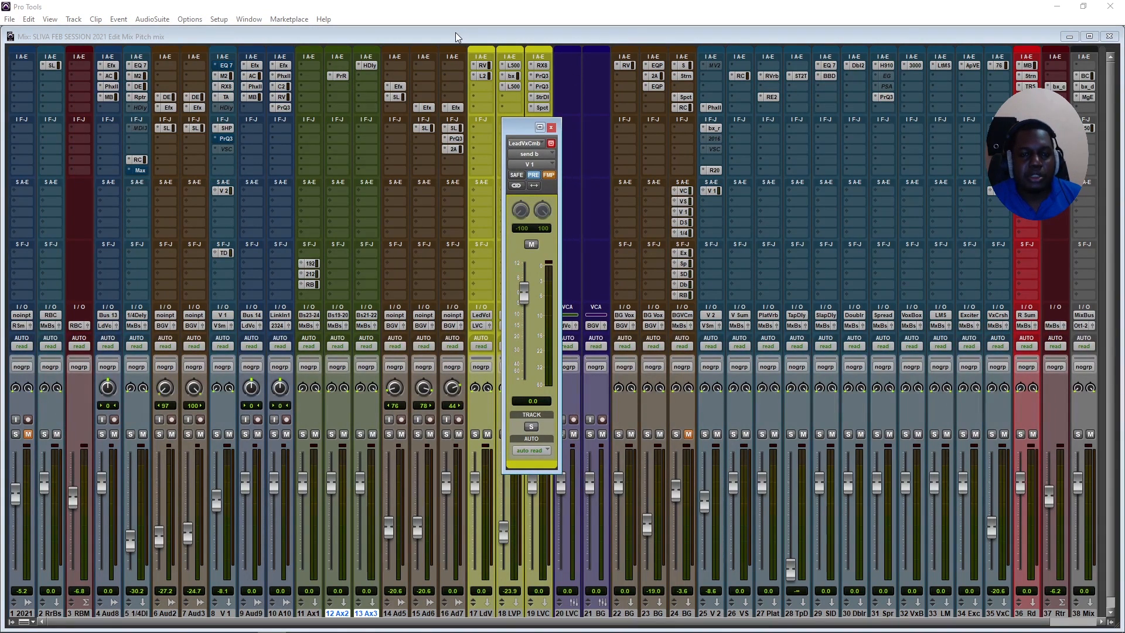
pyautogui.press('space')
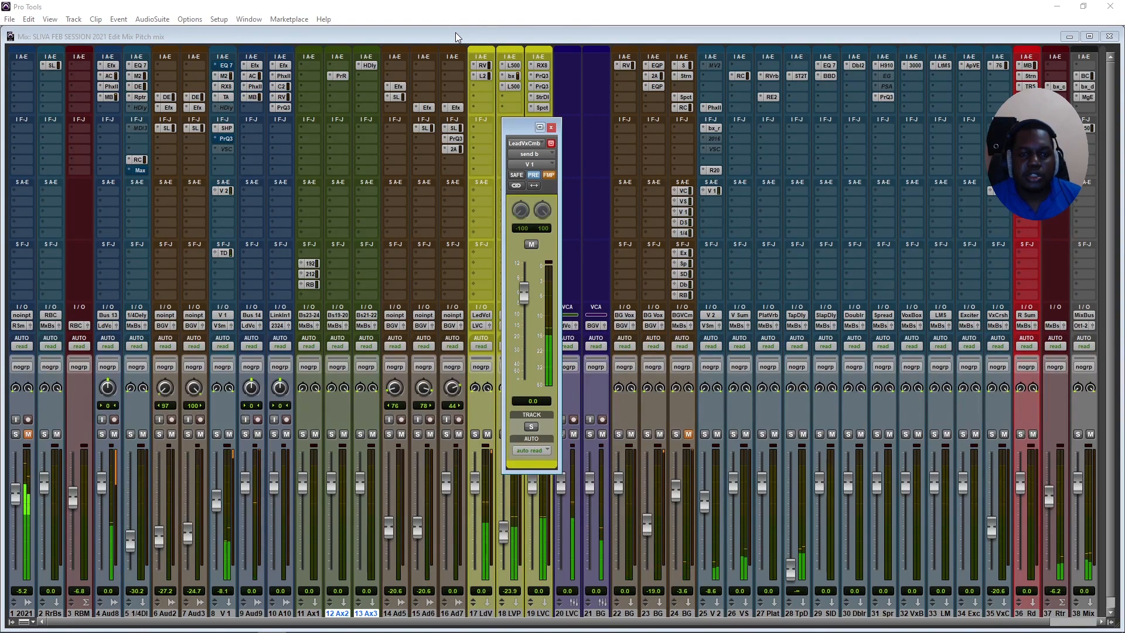
pyautogui.press('space')
pyautogui.click(232, 65)
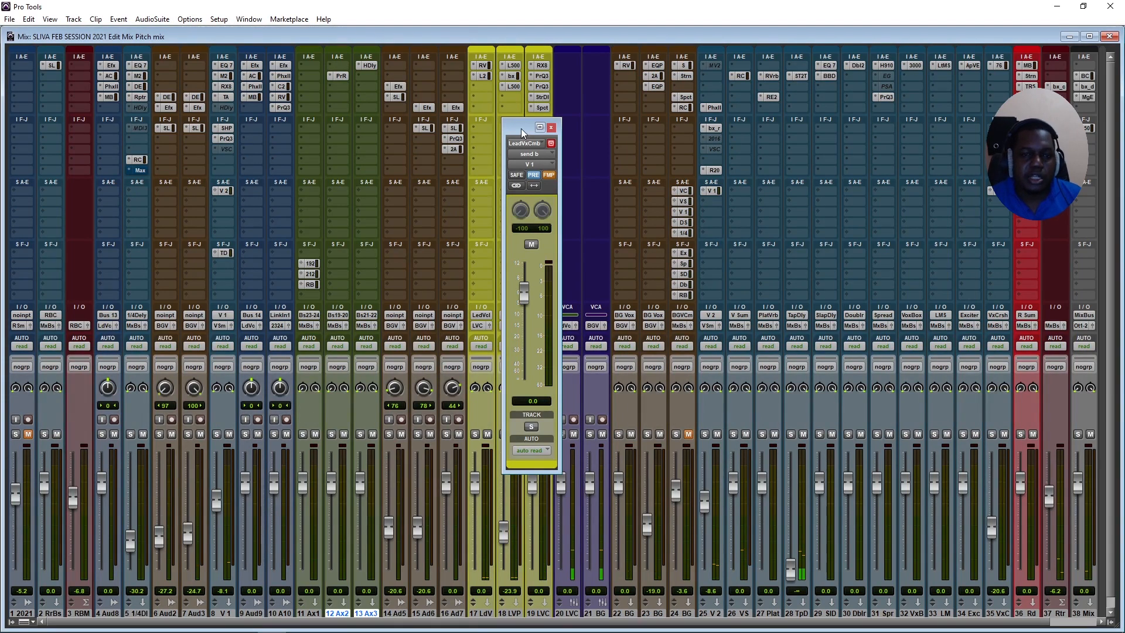
pyautogui.press('space')
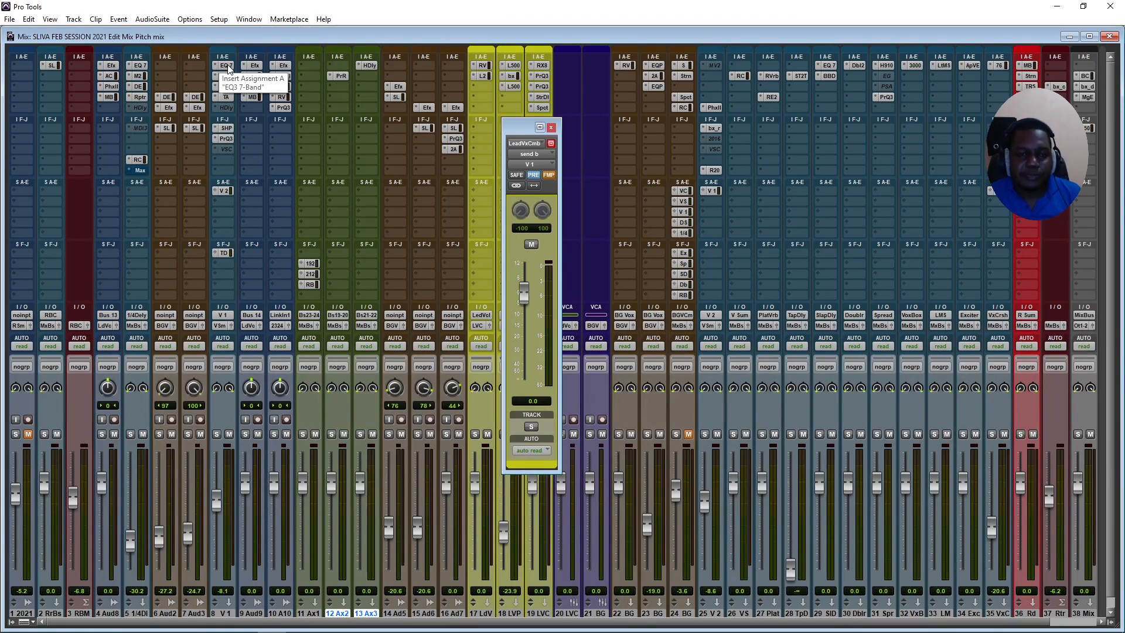
# Set the high-pass filter frequency to 300.9 Hz in the V 1 track's EQ3 7-Band and close the plug-in
pyautogui.click(227, 66)
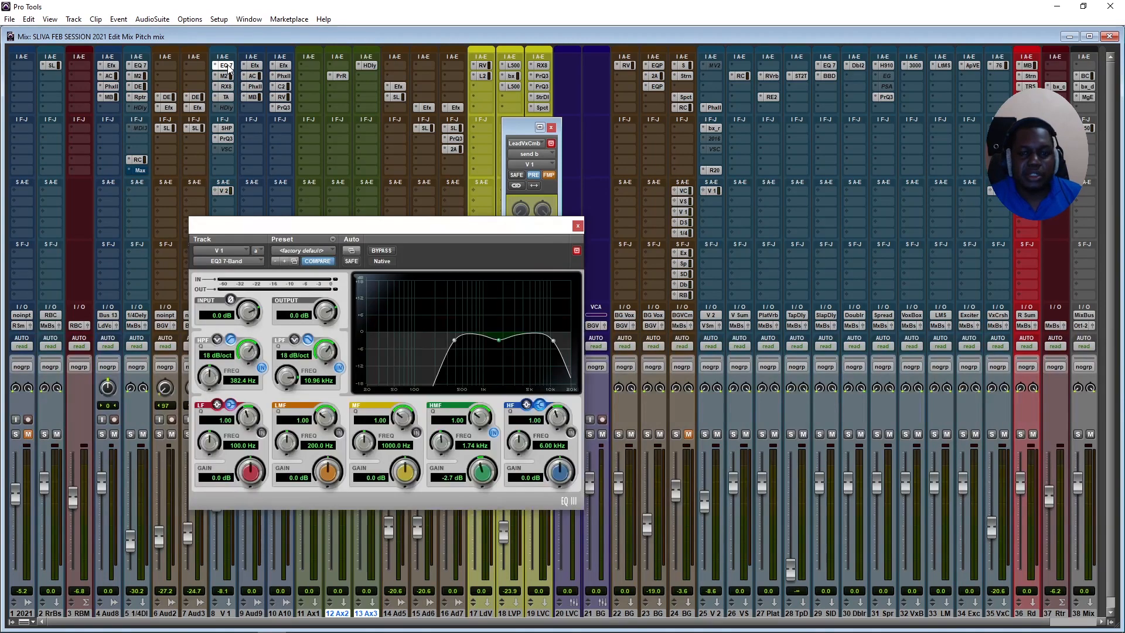
pyautogui.moveTo(396, 219); pyautogui.dragTo(558, 147)
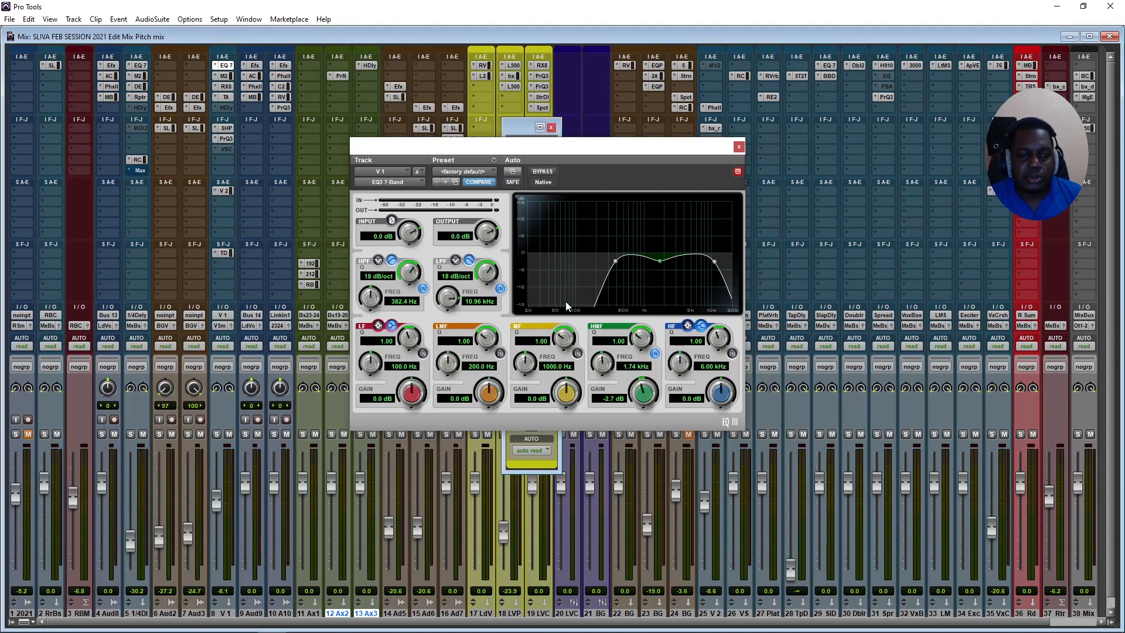
pyautogui.moveTo(371, 297); pyautogui.dragTo(370, 308)
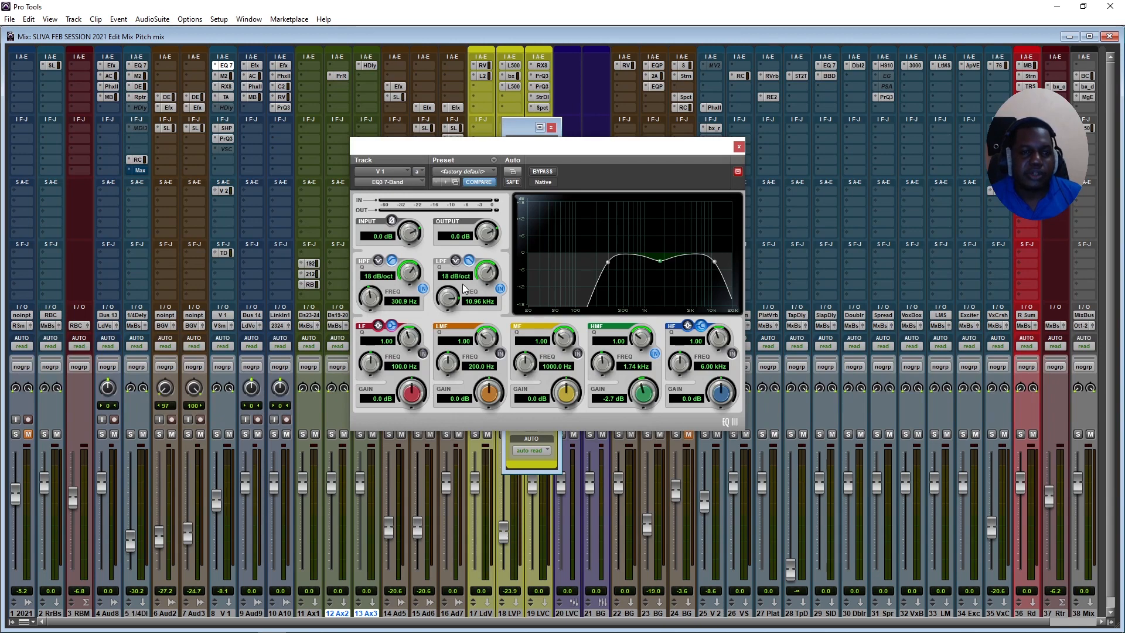
pyautogui.moveTo(718, 151); pyautogui.dragTo(734, 138)
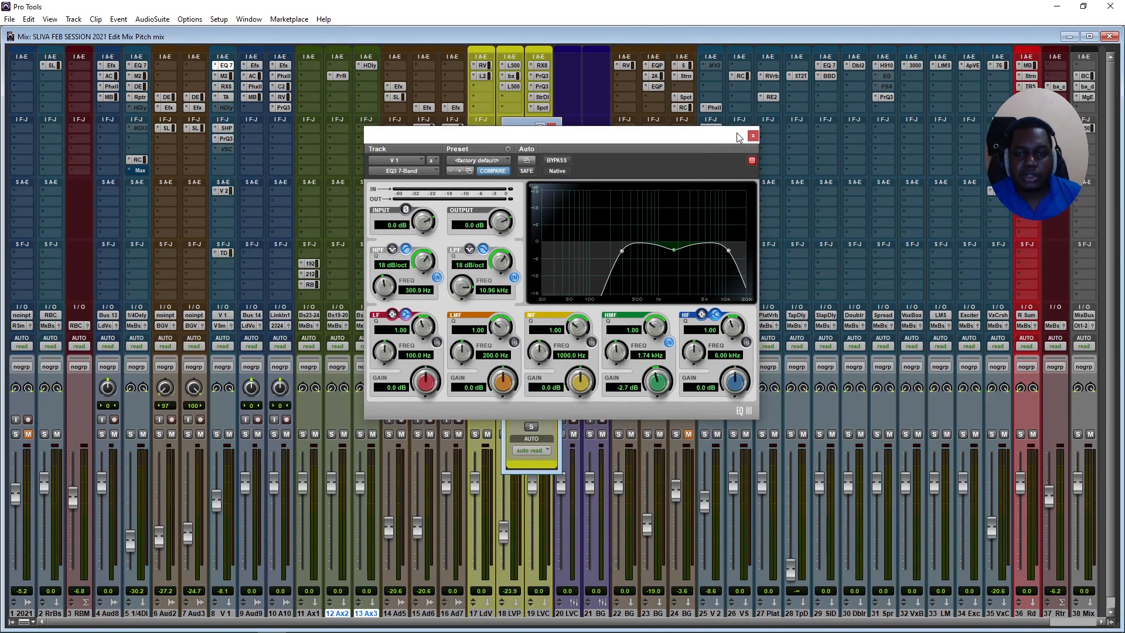
pyautogui.click(753, 136)
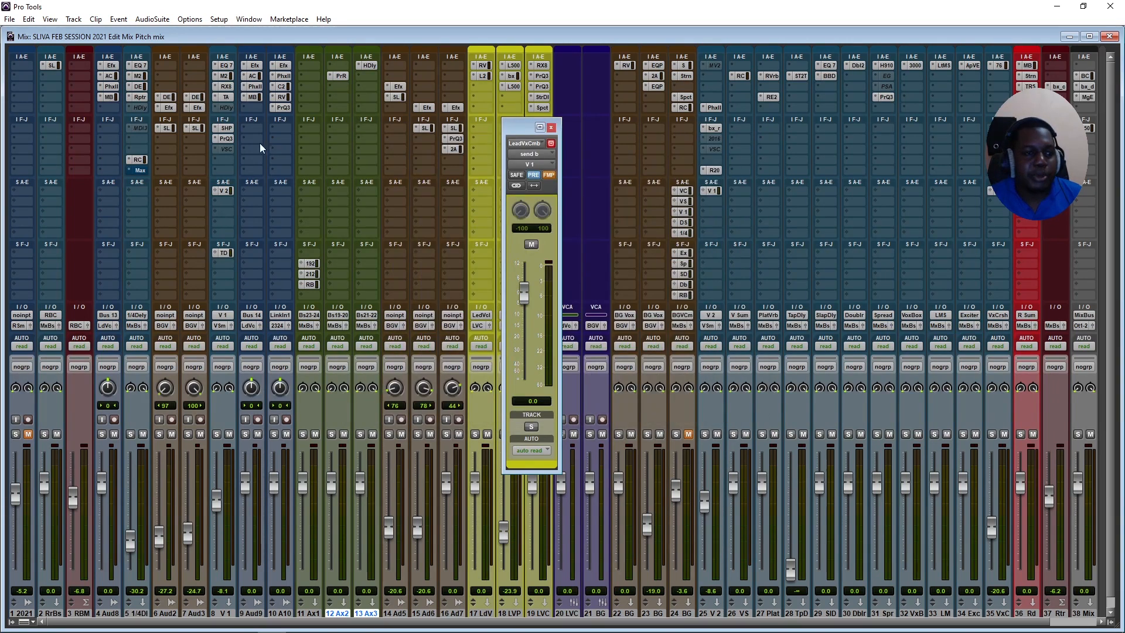
# In Pro-Q 3 on V 1, disable the 470 Hz band and move the 2.8 kHz bell to about 3114 Hz at -0.91 dB
pyautogui.click(227, 138)
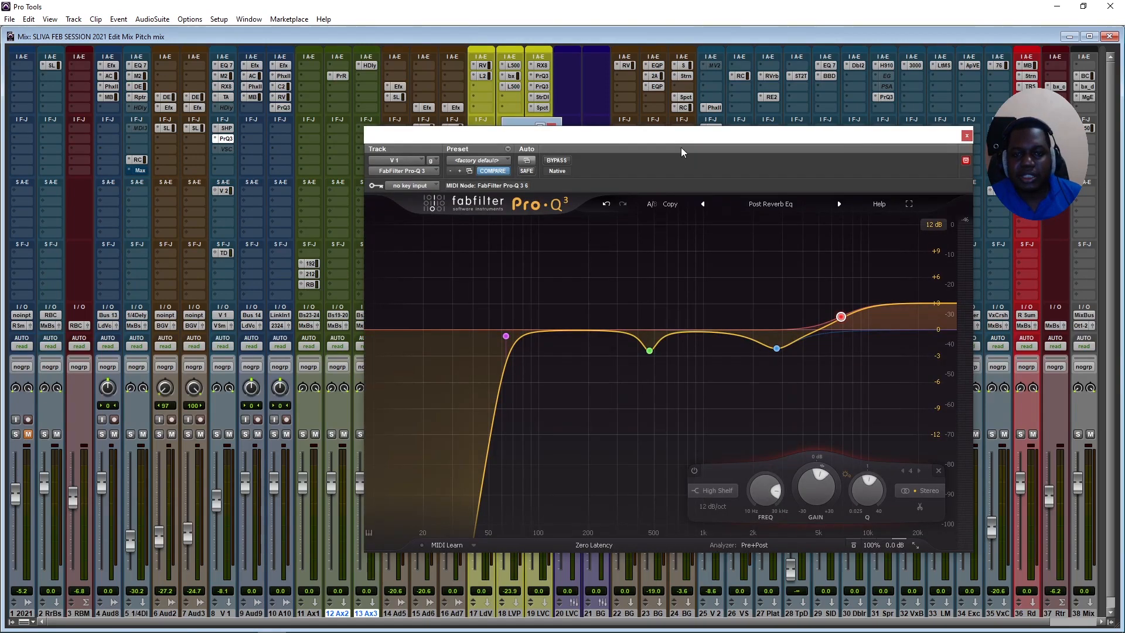
pyautogui.moveTo(686, 139); pyautogui.dragTo(602, 138)
pyautogui.moveTo(566, 344)
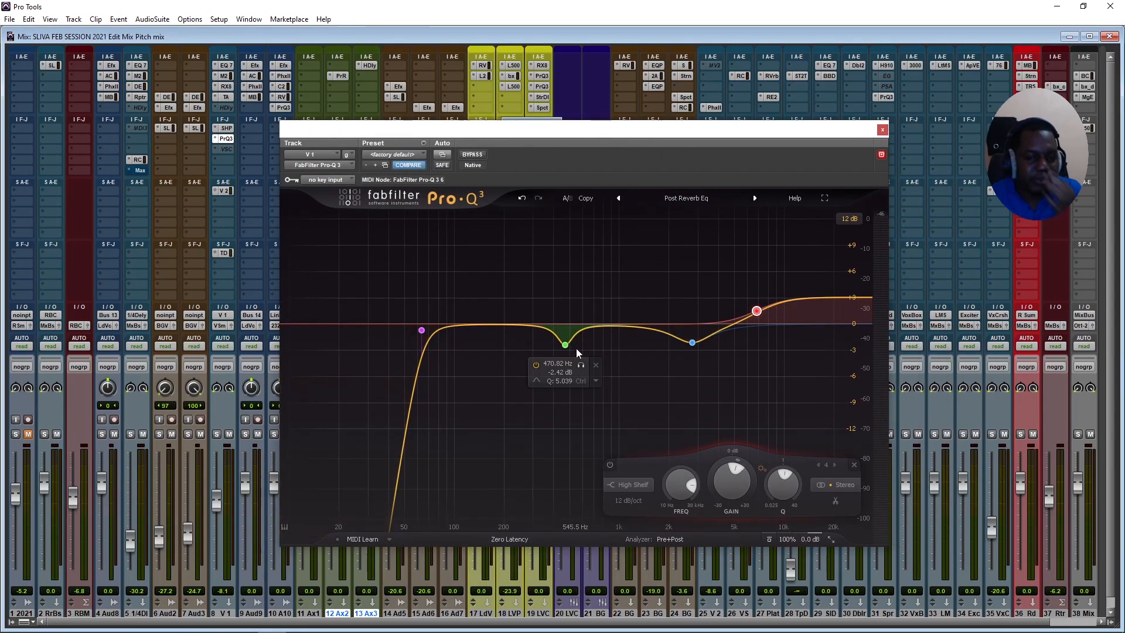
pyautogui.click(692, 342)
pyautogui.click(662, 362)
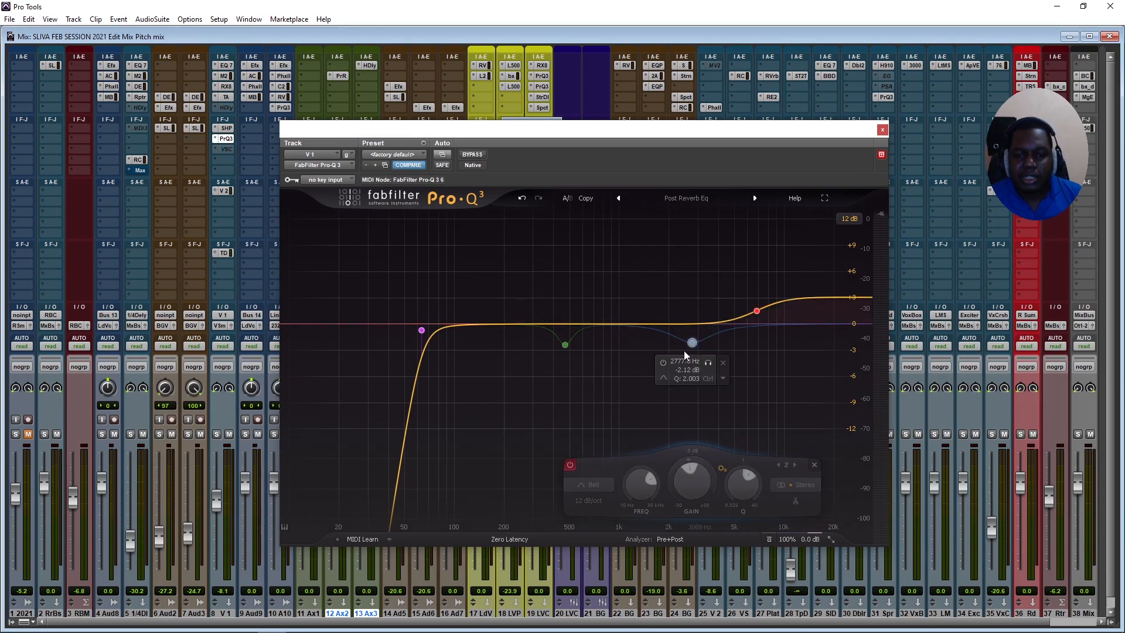
pyautogui.click(663, 362)
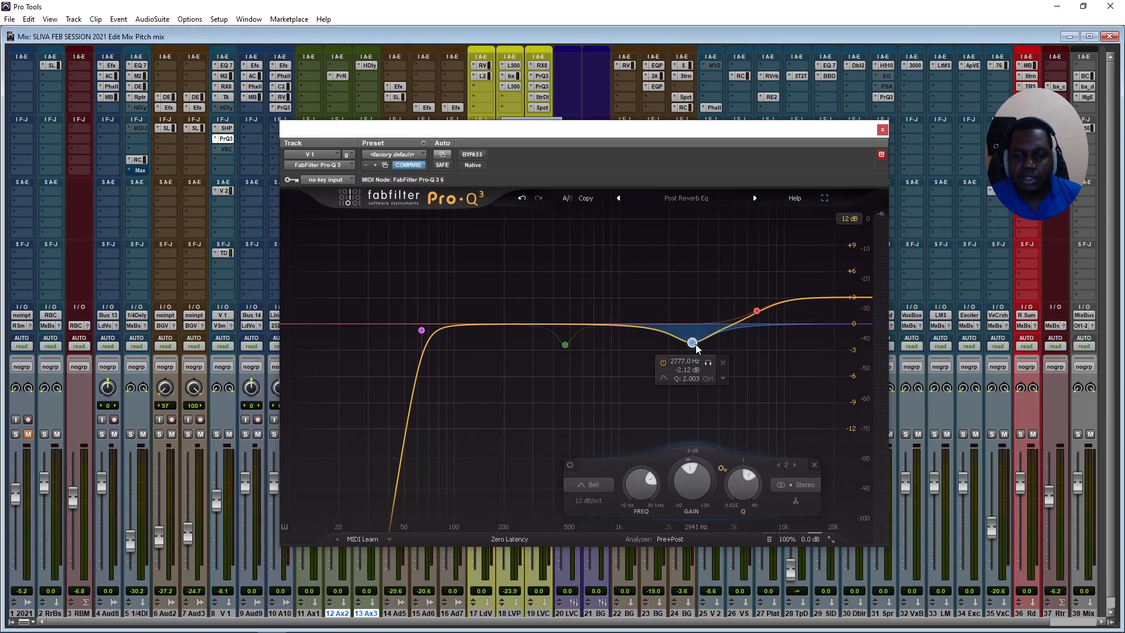
pyautogui.moveTo(693, 343); pyautogui.dragTo(703, 342)
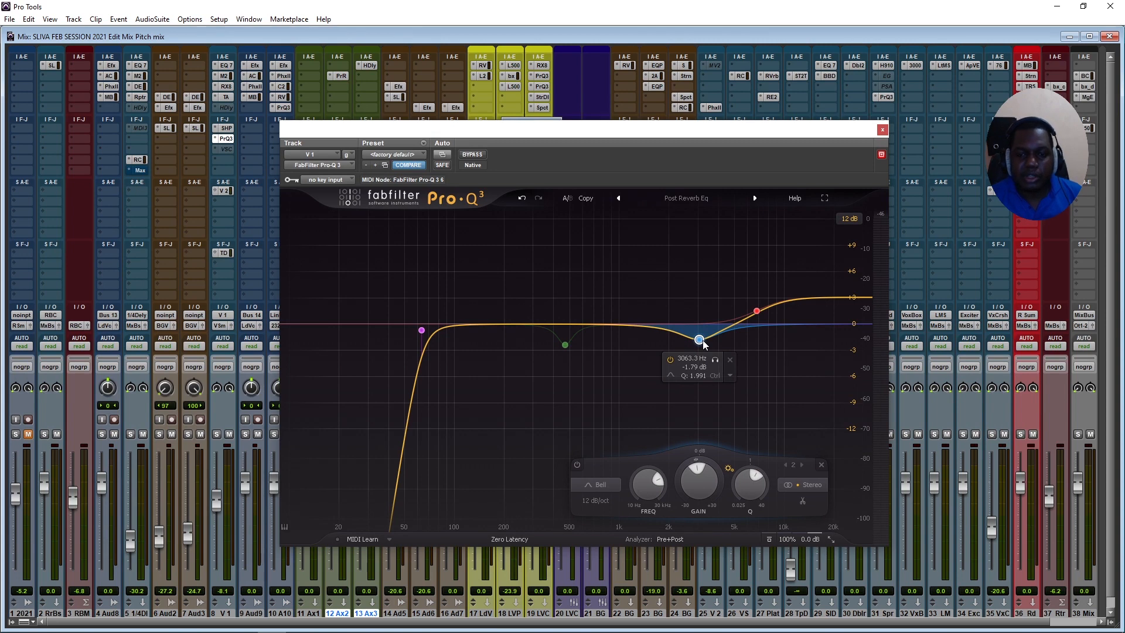
pyautogui.moveTo(703, 342); pyautogui.dragTo(704, 333)
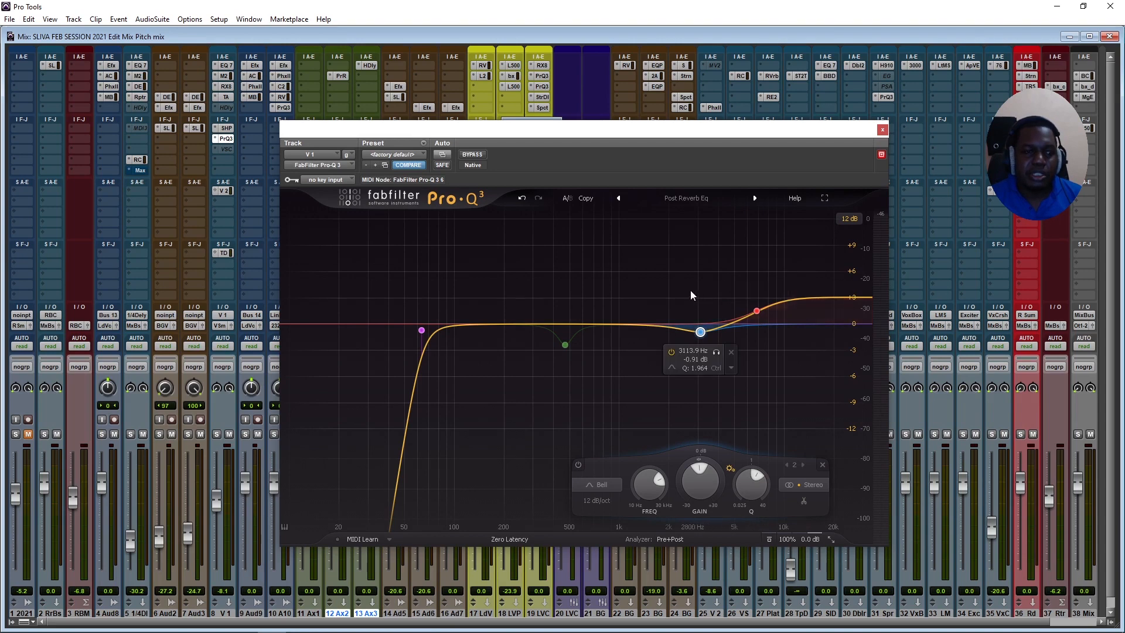
# Bypass Pro-Q 3 on V 1, pin its window so it stays open, and open the track's EQ3 7-Band as well
pyautogui.click(473, 154)
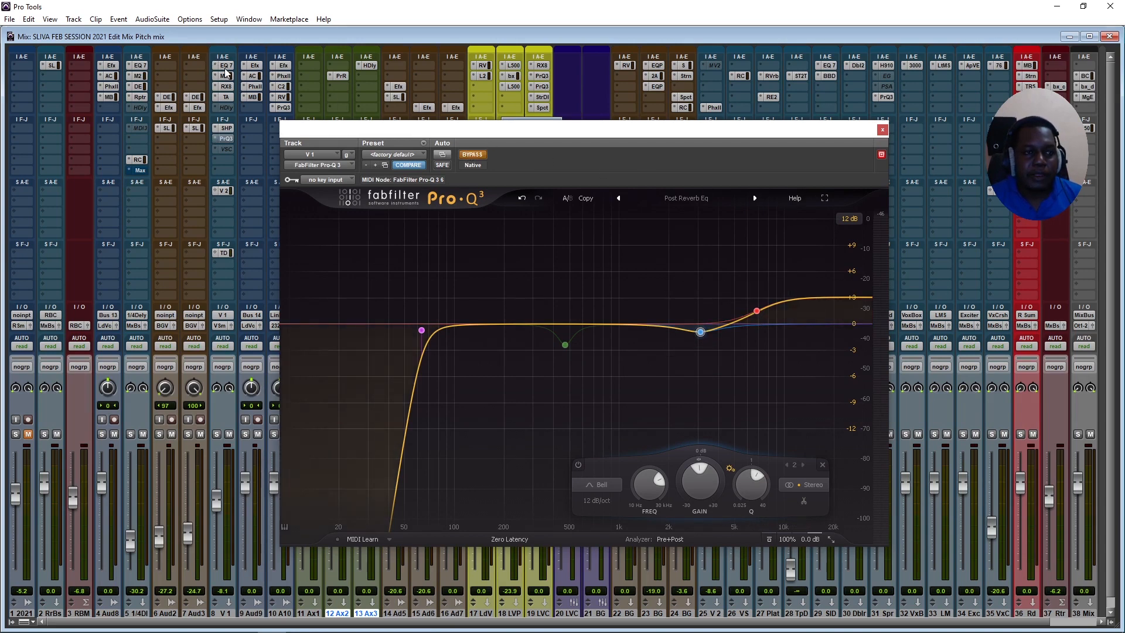
pyautogui.click(882, 155)
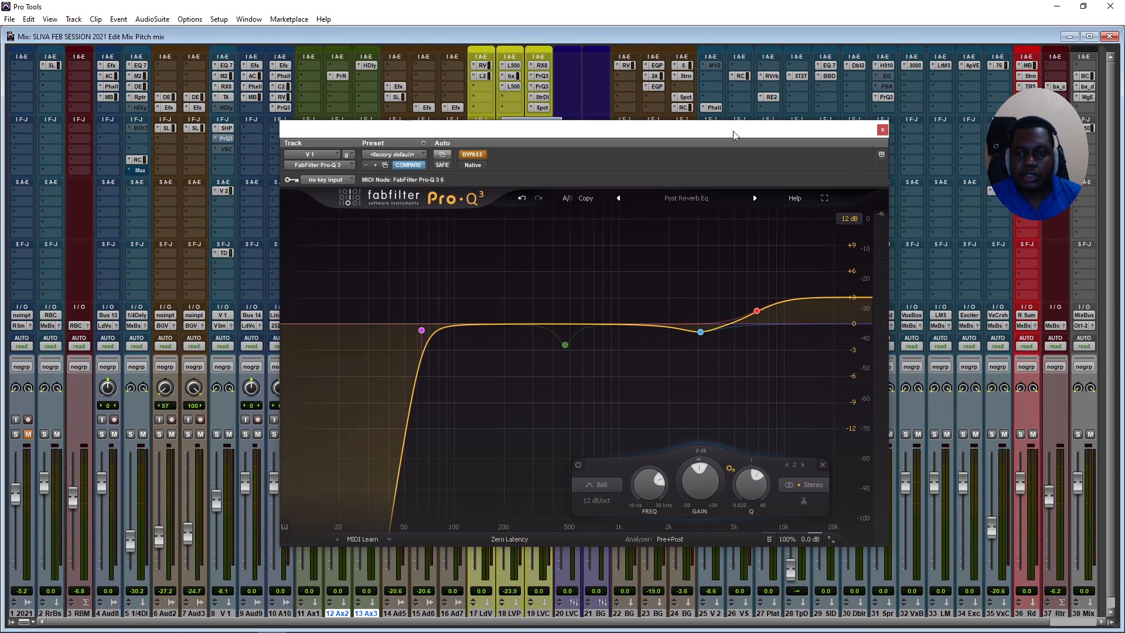
pyautogui.click(226, 65)
pyautogui.moveTo(528, 121); pyautogui.dragTo(473, 135)
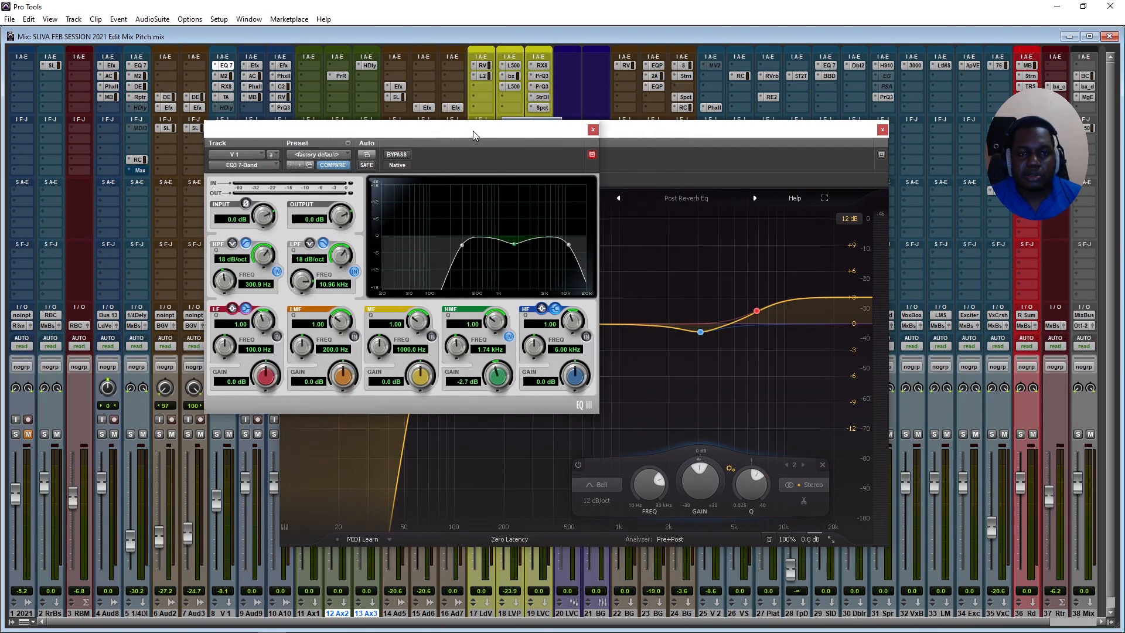
# Play the mix and compare it with the V 1 track's EQ3 7-Band bypassed and active, and close that plug-in's window
pyautogui.press('space')
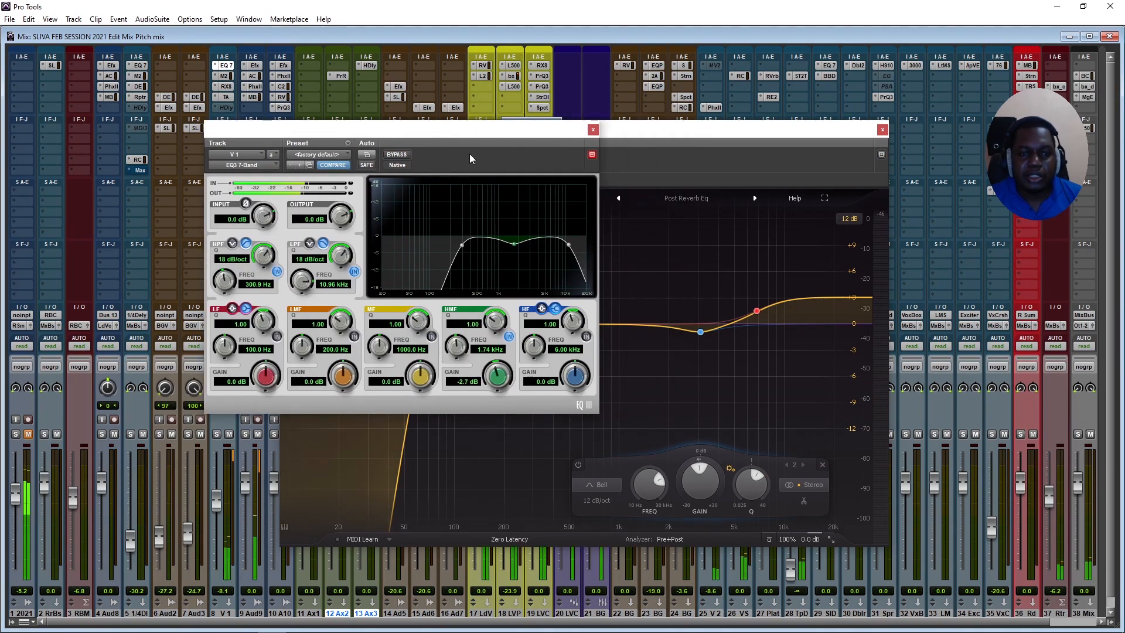
pyautogui.click(396, 155)
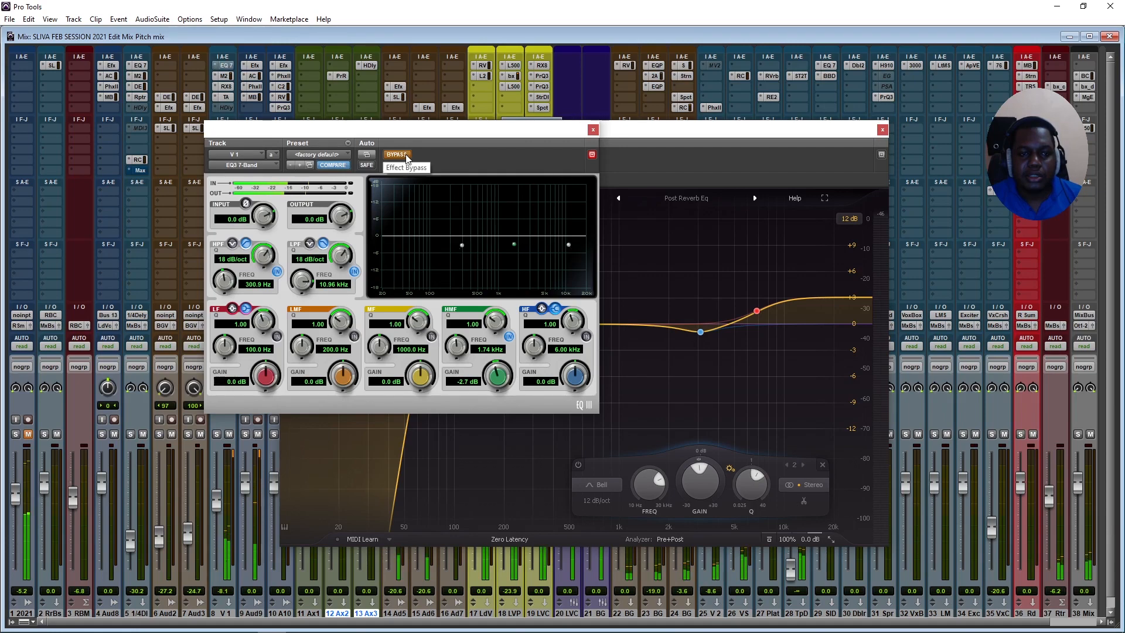
pyautogui.click(406, 156)
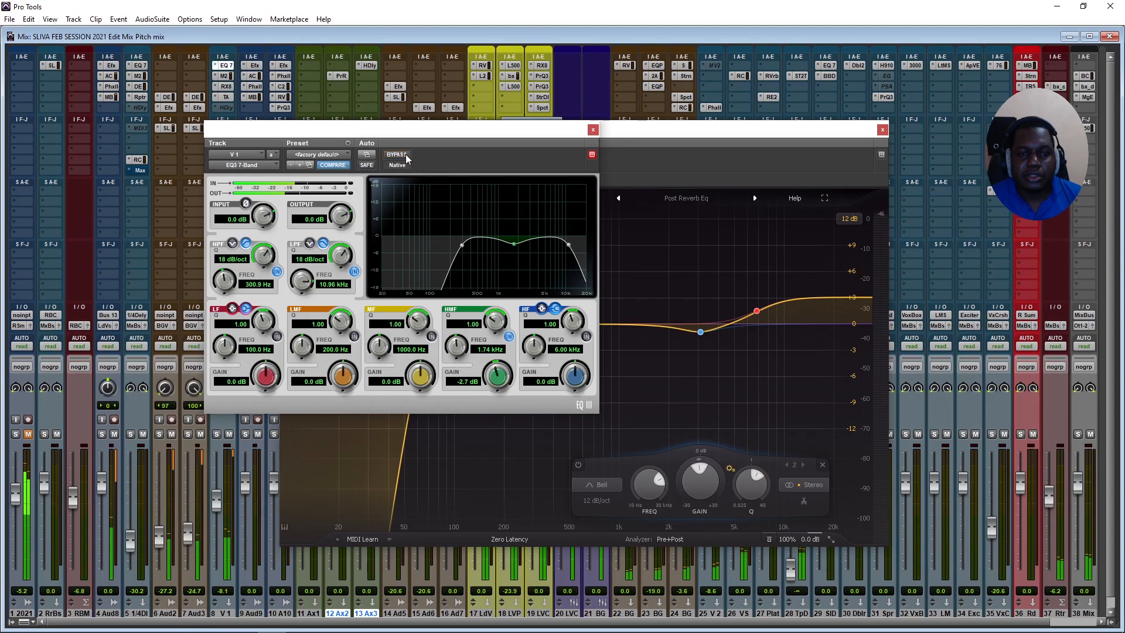
pyautogui.click(592, 130)
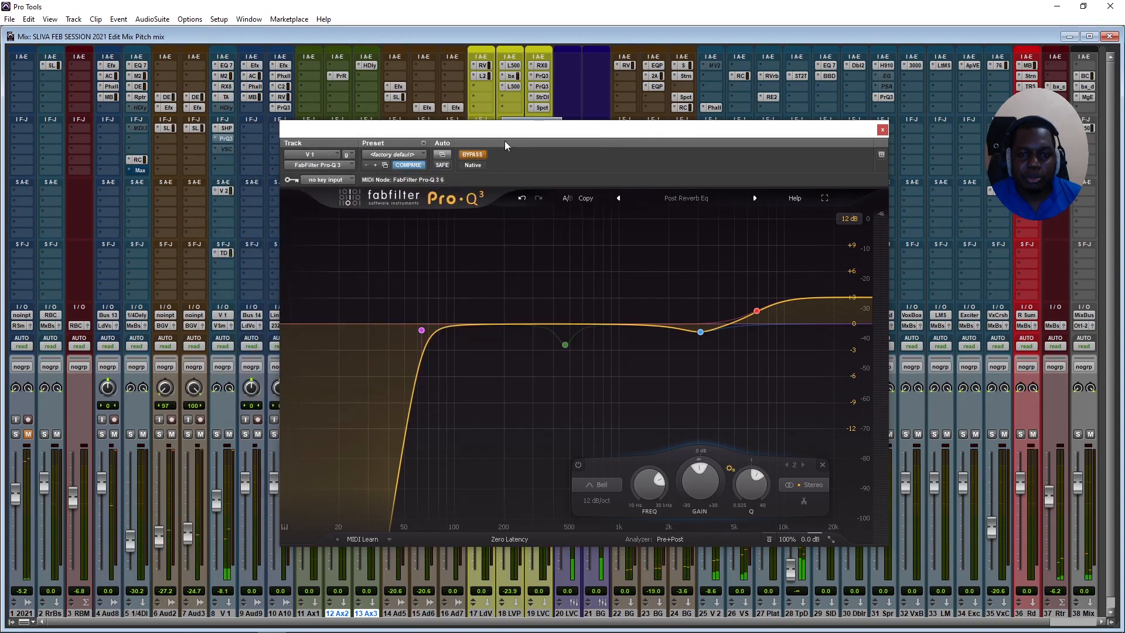
# Reactivate Pro-Q 3 on V 1, compare it bypassed and active during playback, and dismiss the CPU error
pyautogui.click(473, 155)
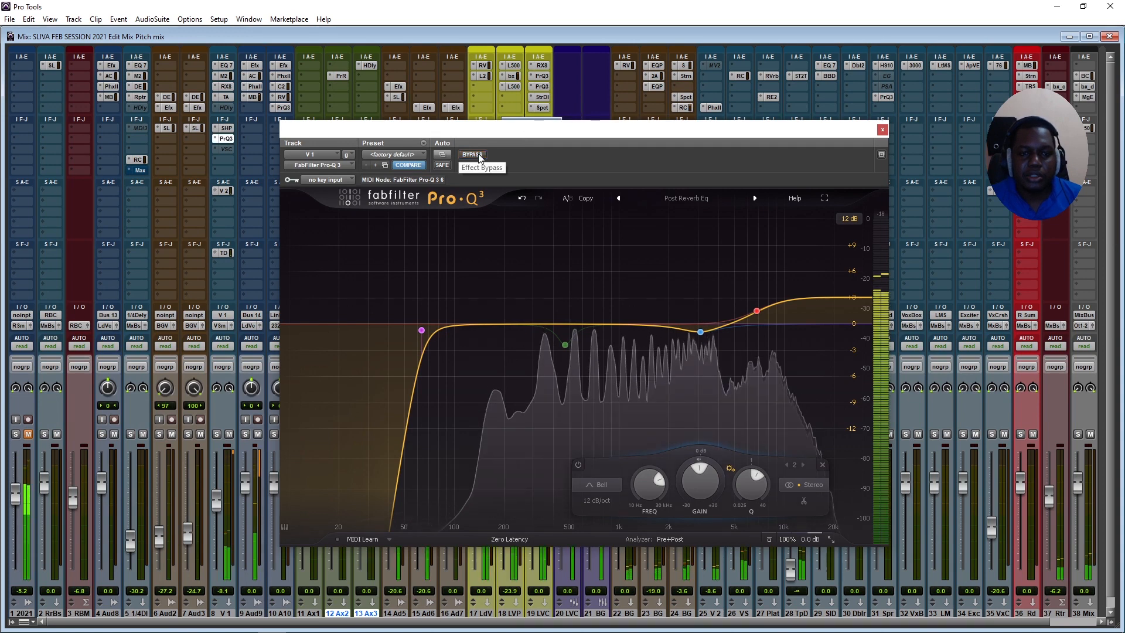
pyautogui.click(473, 155)
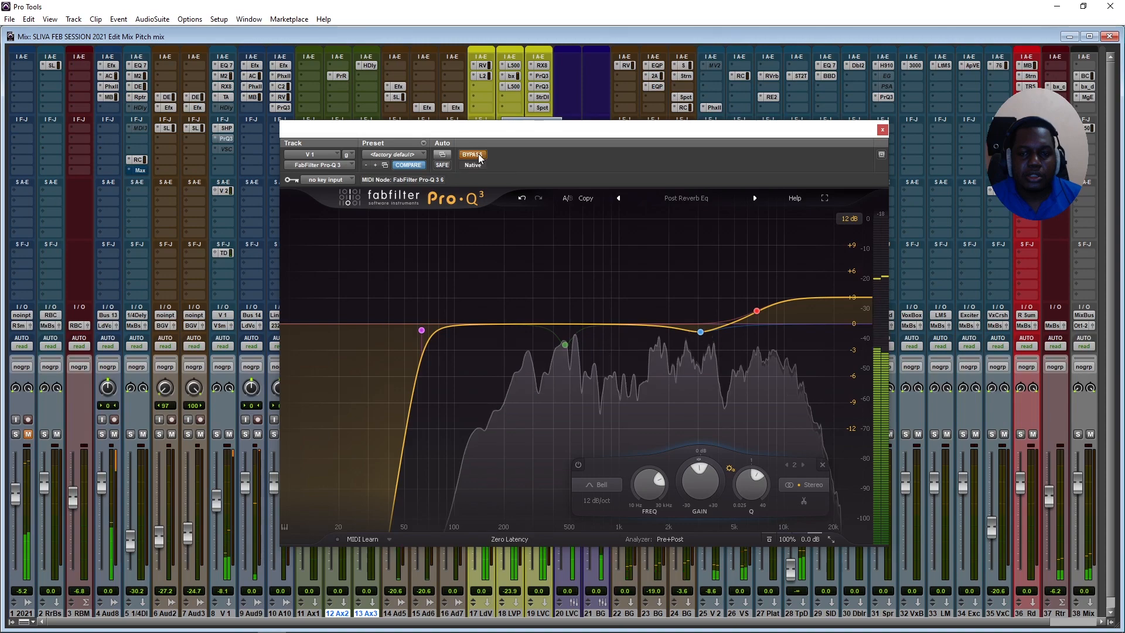
pyautogui.click(479, 156)
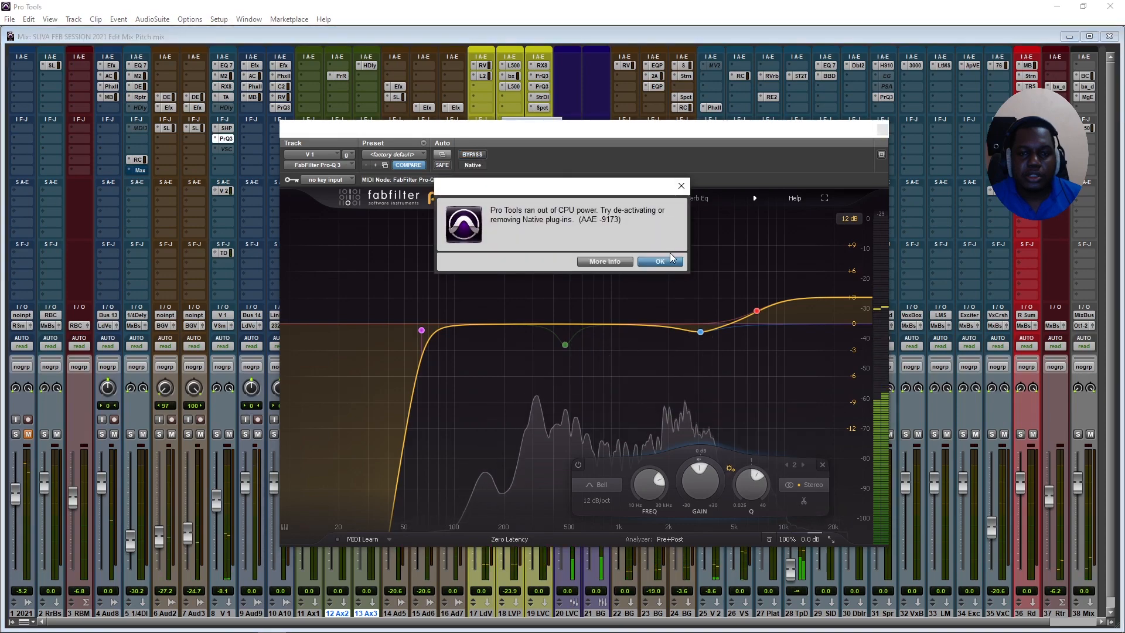
pyautogui.click(669, 260)
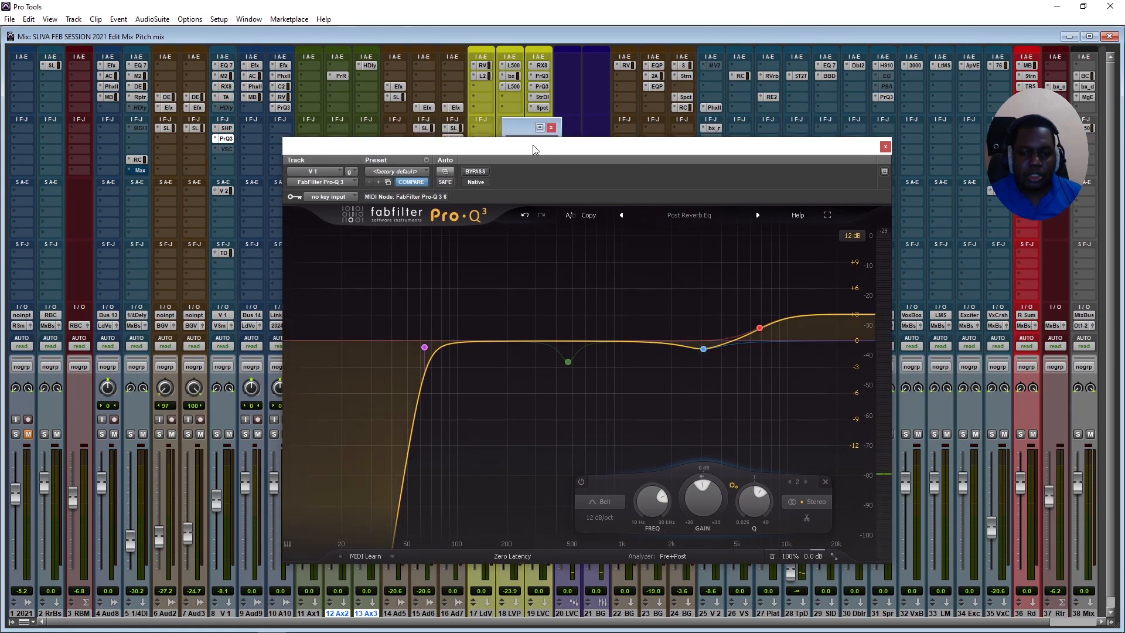
# Reposition the Pro-Q 3 window and repeat the comparison using the host's effect bypass, leaving the plug-in active
pyautogui.moveTo(533, 149); pyautogui.dragTo(540, 143)
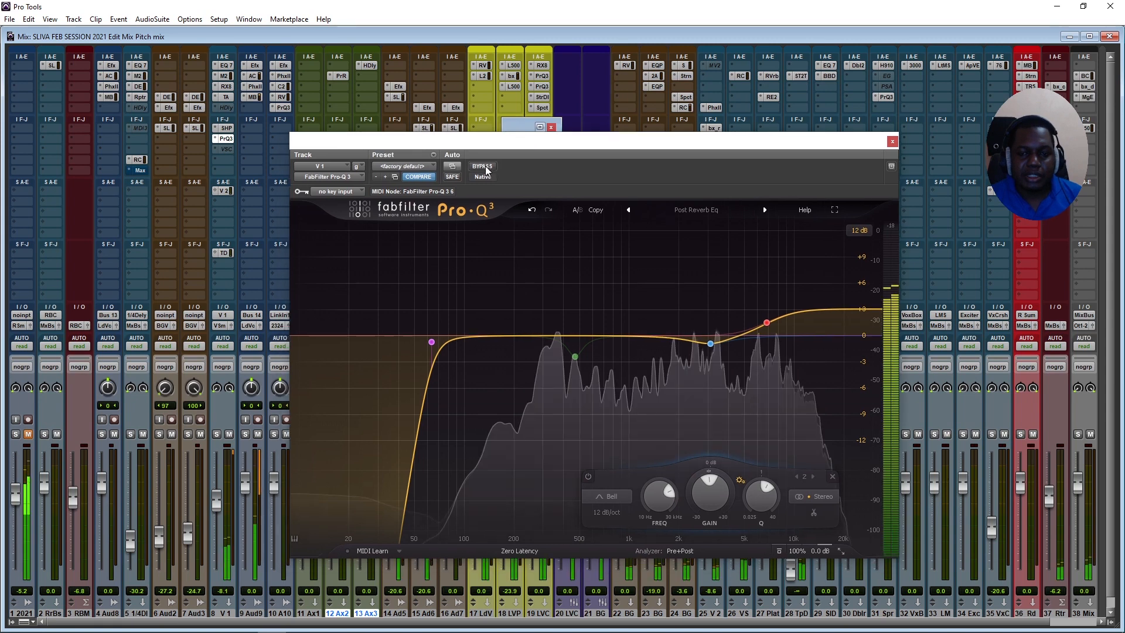
pyautogui.click(484, 168)
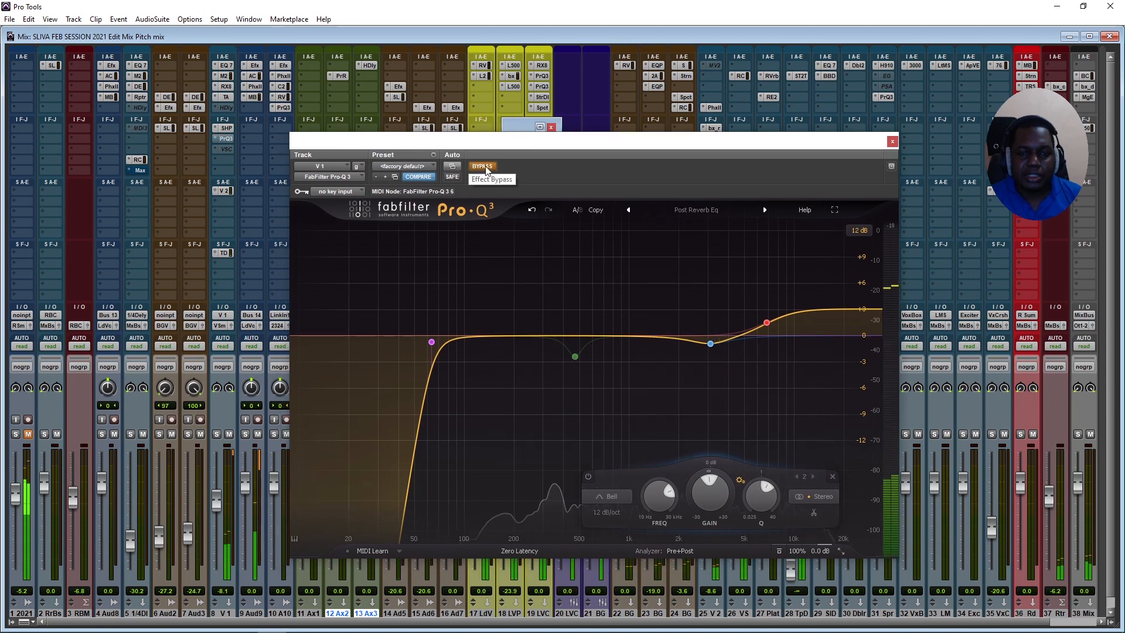
pyautogui.click(484, 167)
pyautogui.press('Return')
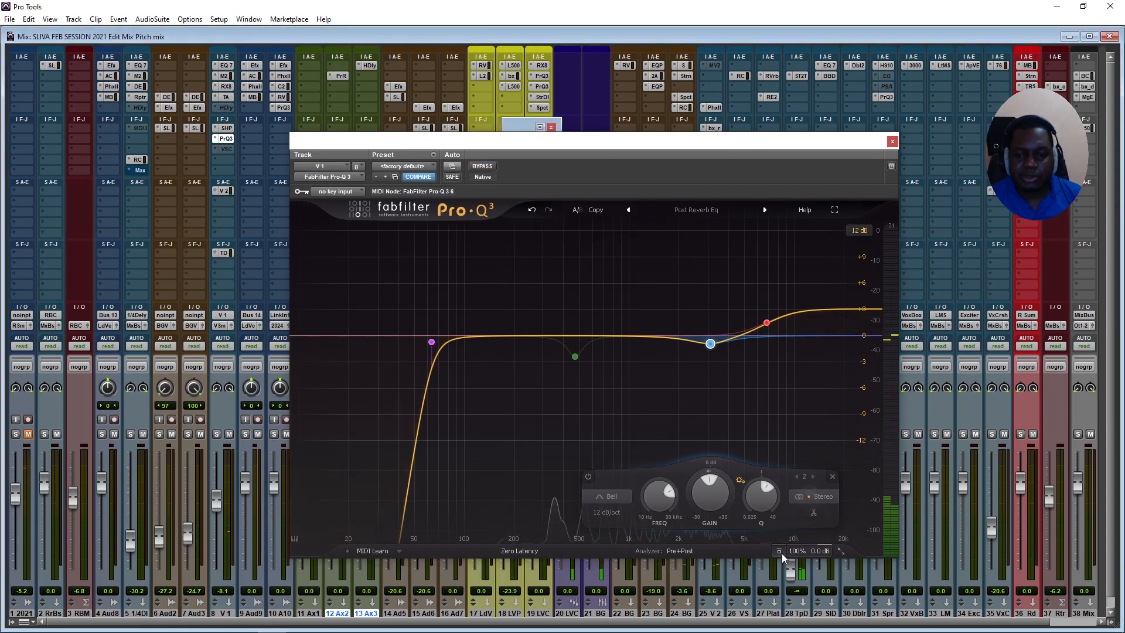
# Play the mix and compare it using Pro-Q 3's own global bypass, leaving that bypass off, and dismiss the error dialog
pyautogui.press('space')
pyautogui.click(777, 552)
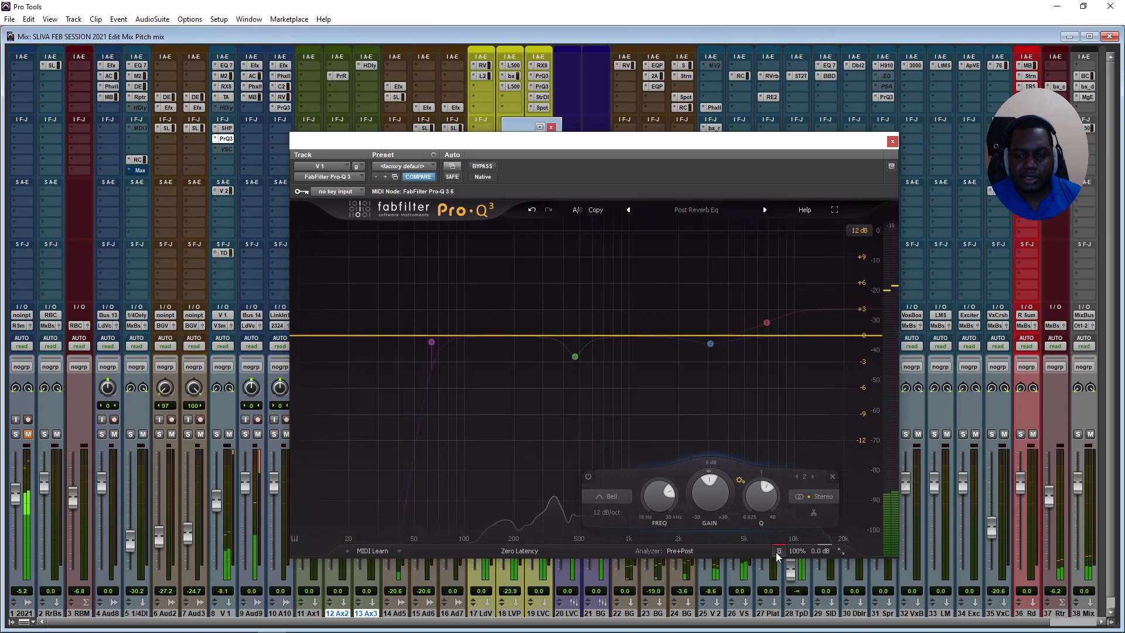
pyautogui.click(776, 552)
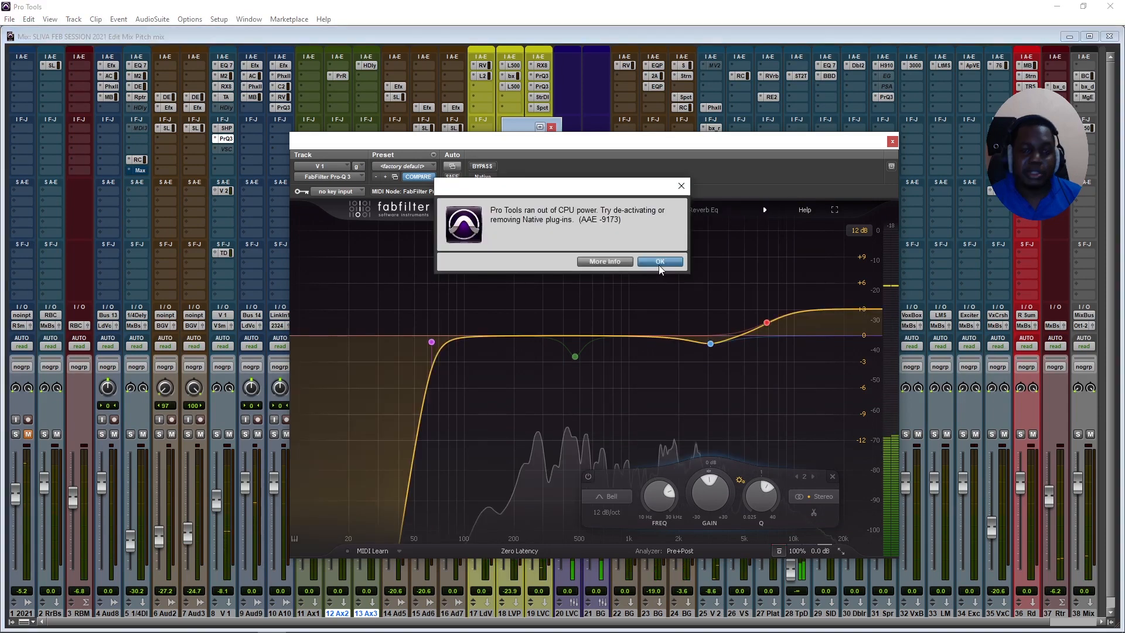
pyautogui.click(659, 262)
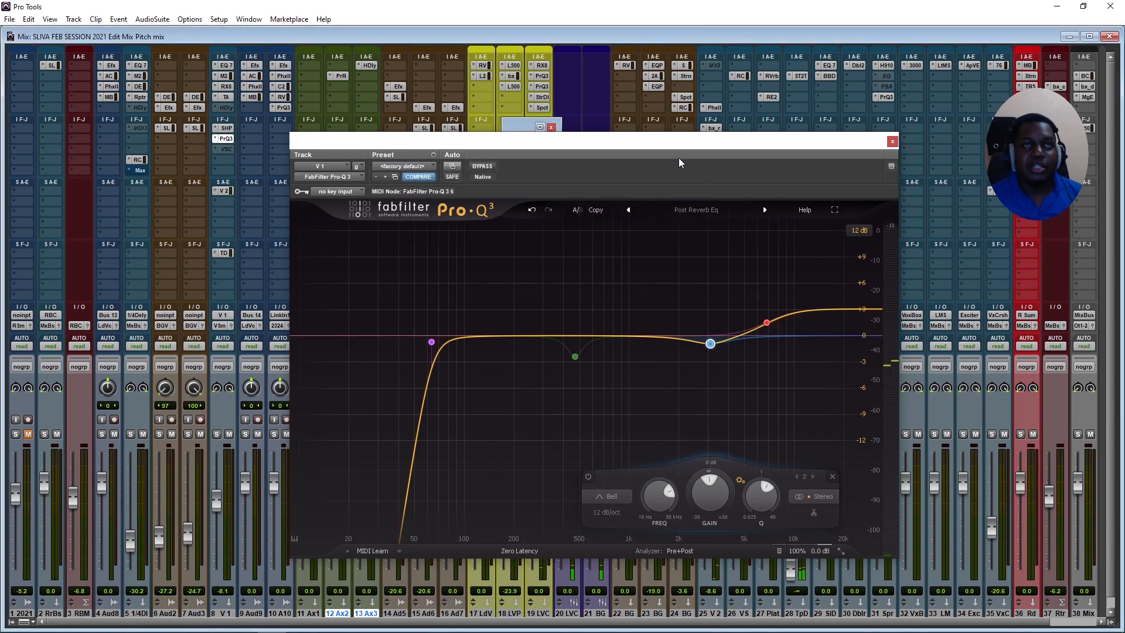